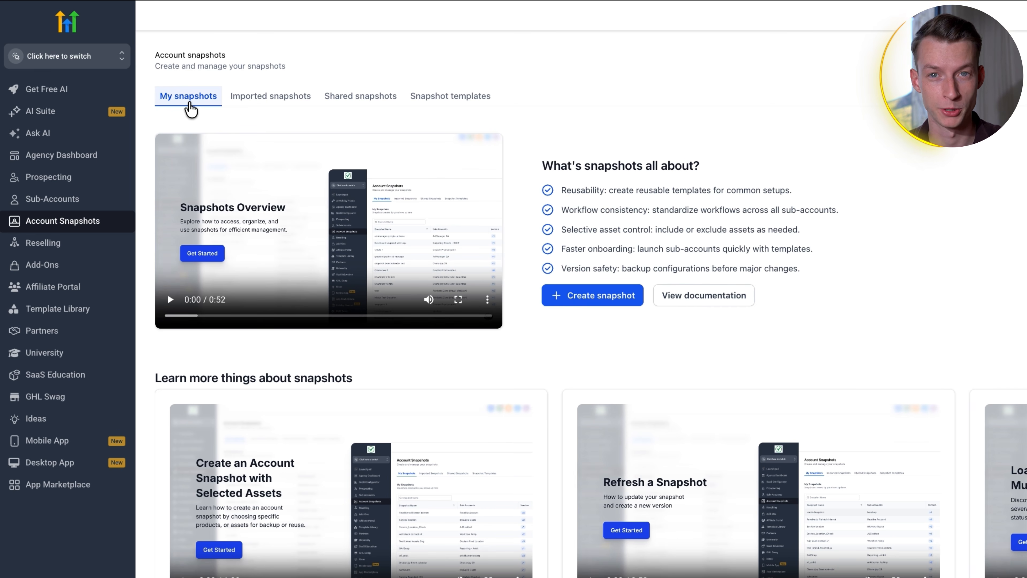
Look over the imported snapshots list and the shared snapshots page
click(273, 100)
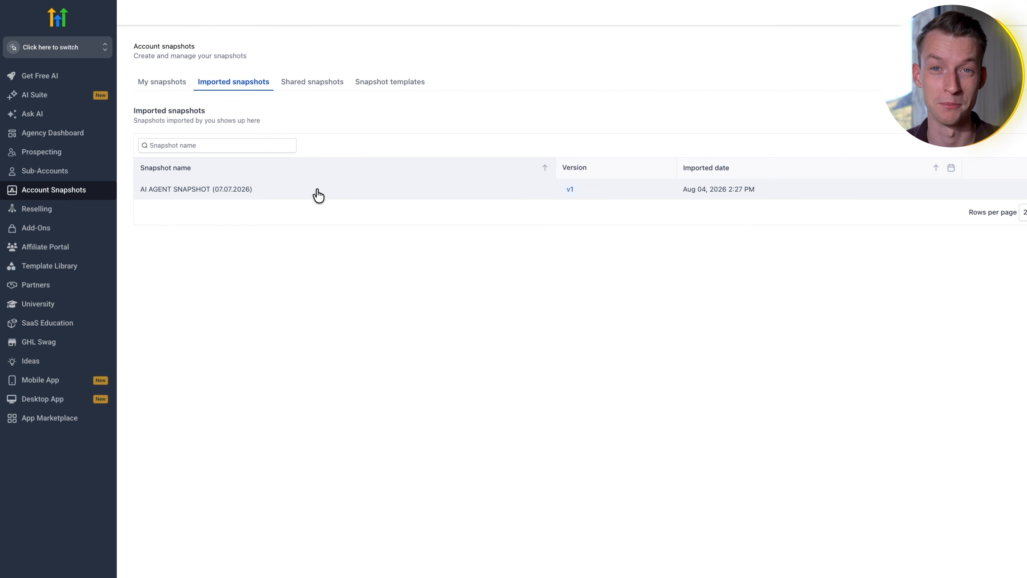
click(319, 81)
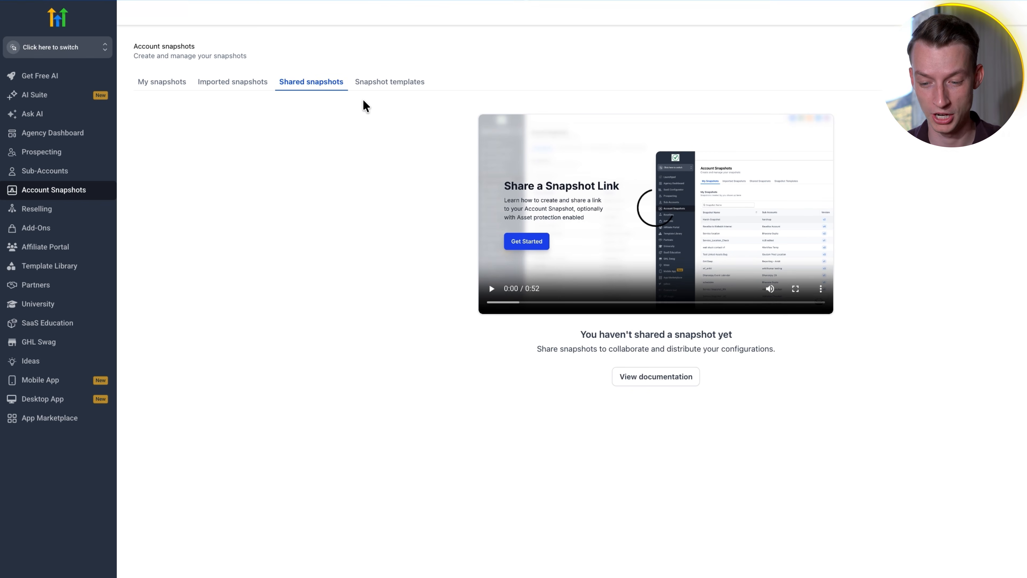
drag(789, 349, 541, 347)
click(536, 352)
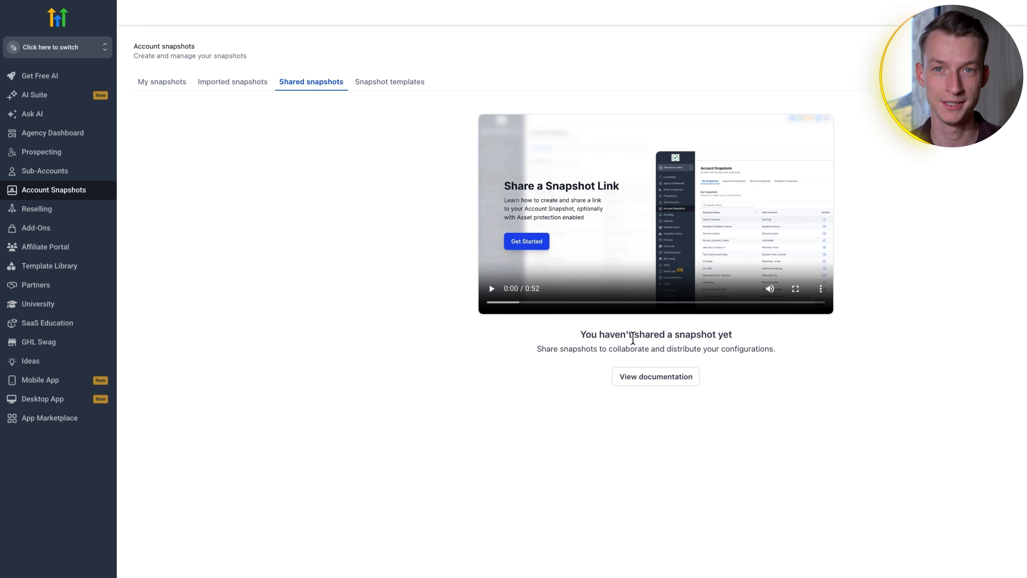
Browse the catalogue of ready-made snapshot templates across its industry categories
click(379, 84)
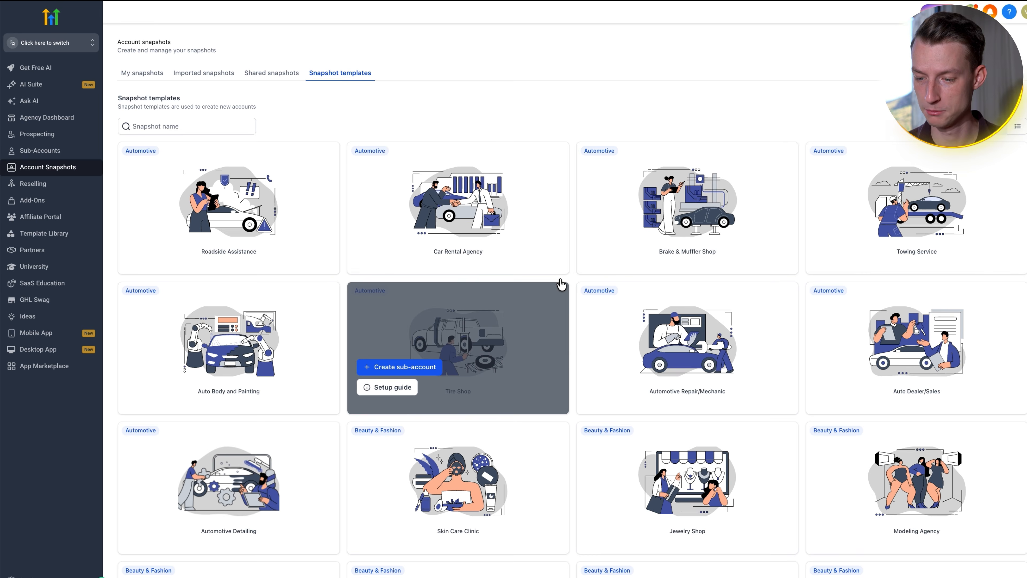
scroll(705, 216, down, 5)
scroll(705, 216, down, 20)
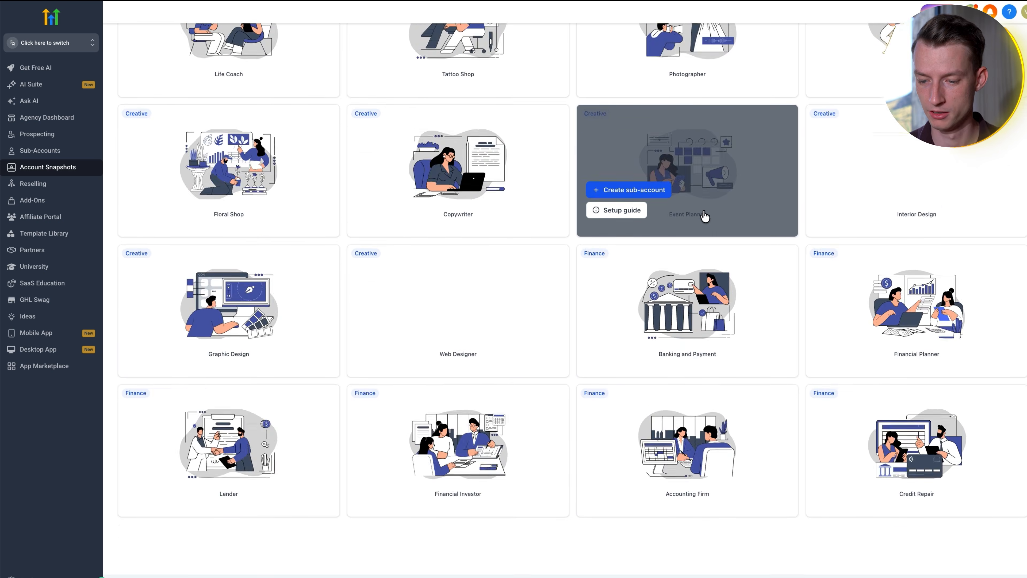
scroll(705, 217, down, 20)
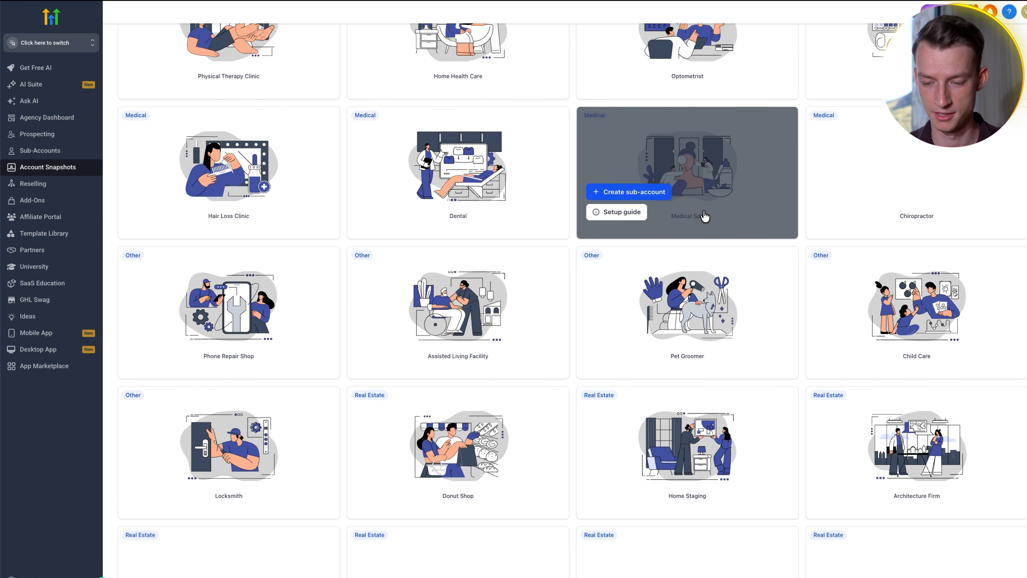
scroll(705, 216, up, 20)
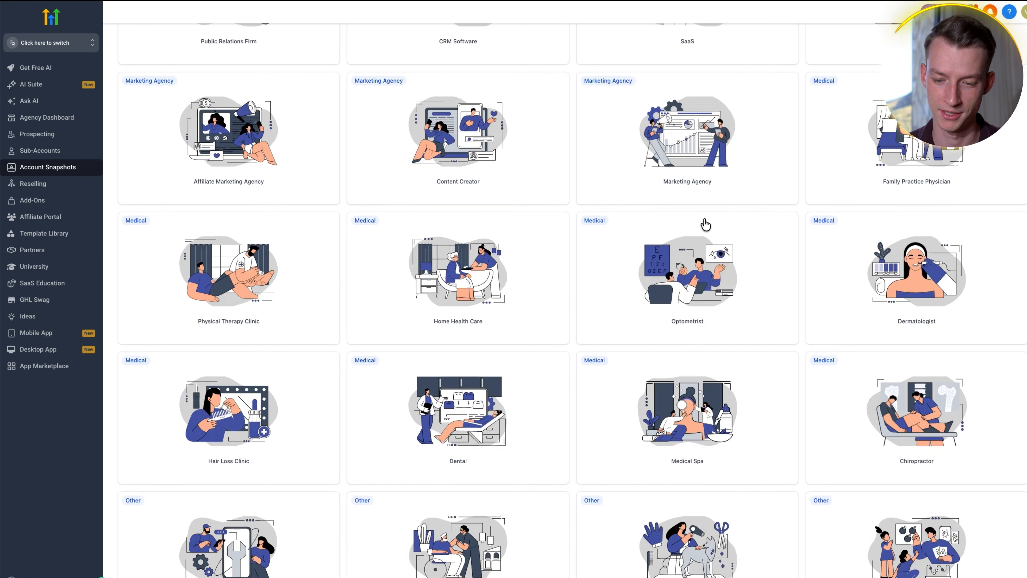
scroll(706, 223, down, 1)
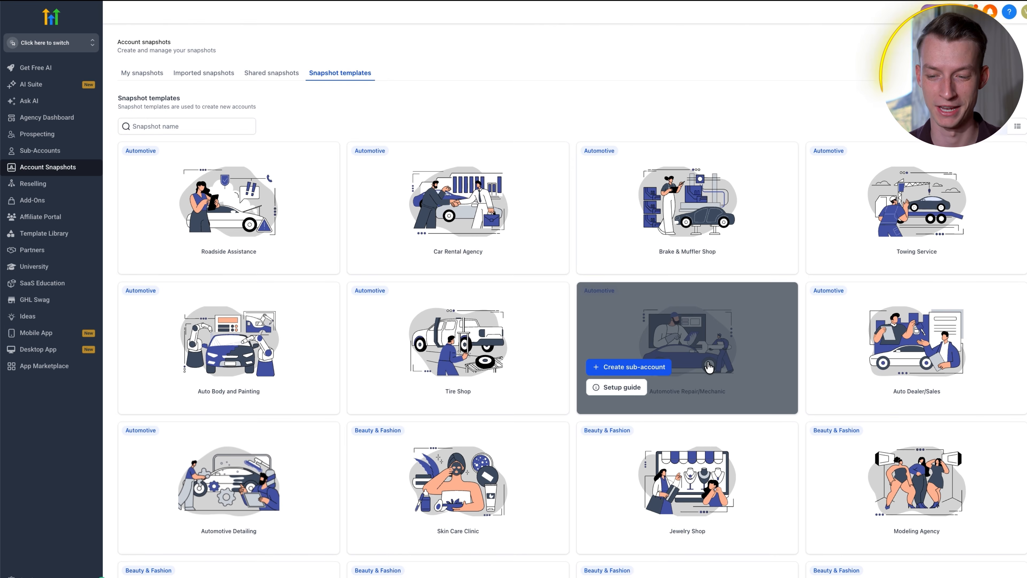
scroll(695, 248, down, 15)
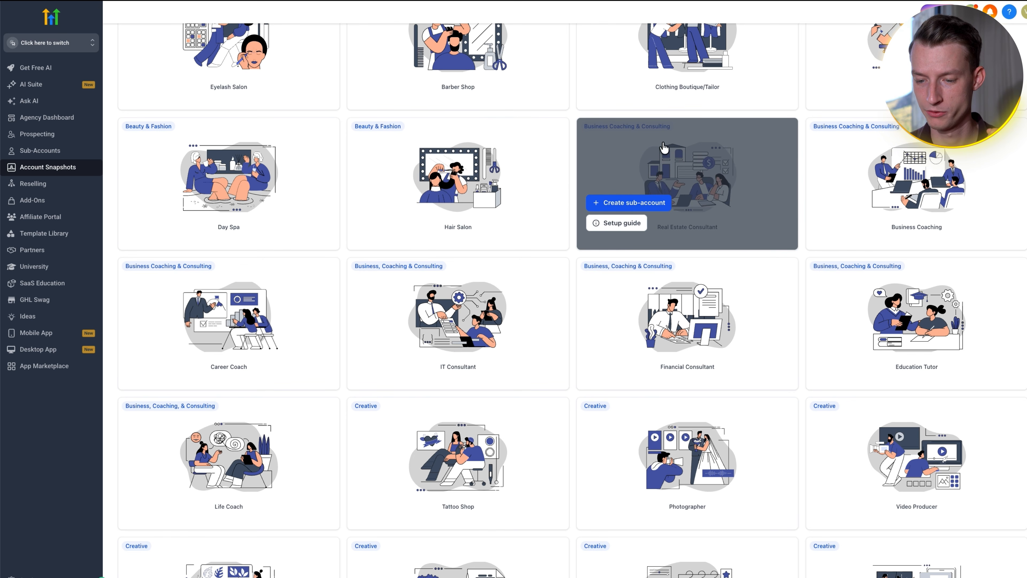
Read the Real Estate Consultant template's setup guide, then view its sub-account creation page and return to the sub-accounts
click(682, 137)
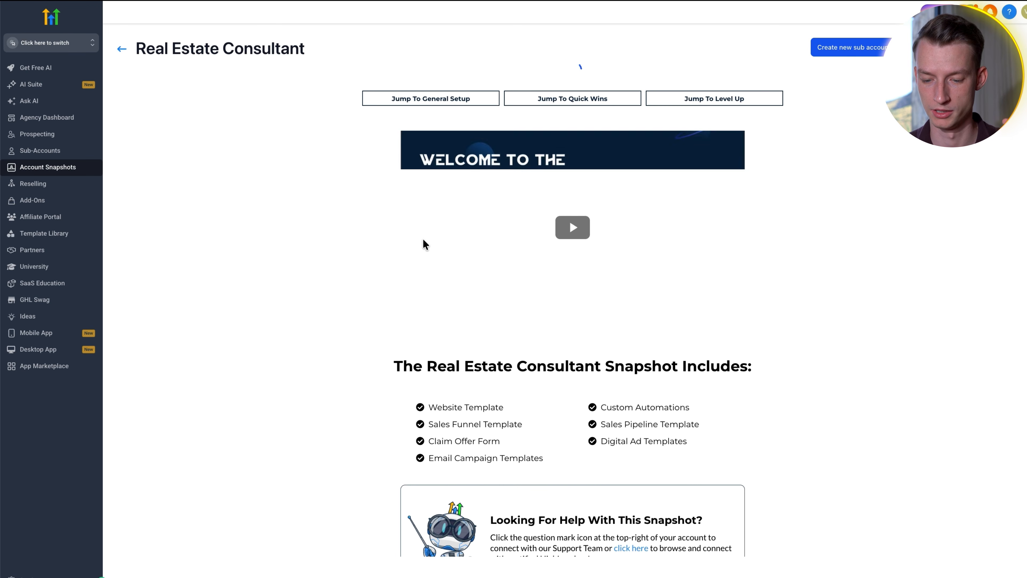
scroll(455, 281, down, 20)
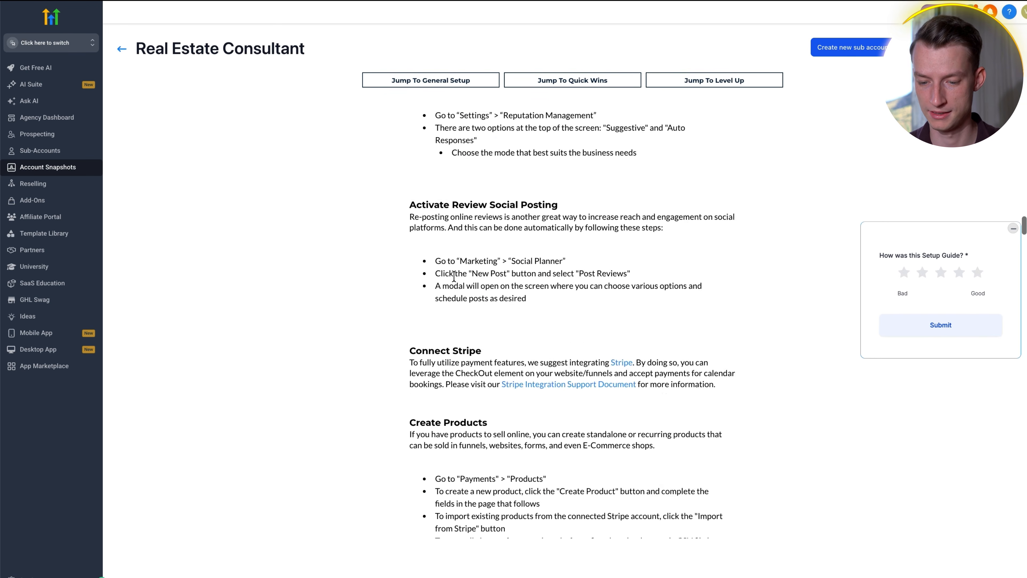
scroll(454, 277, up, 20)
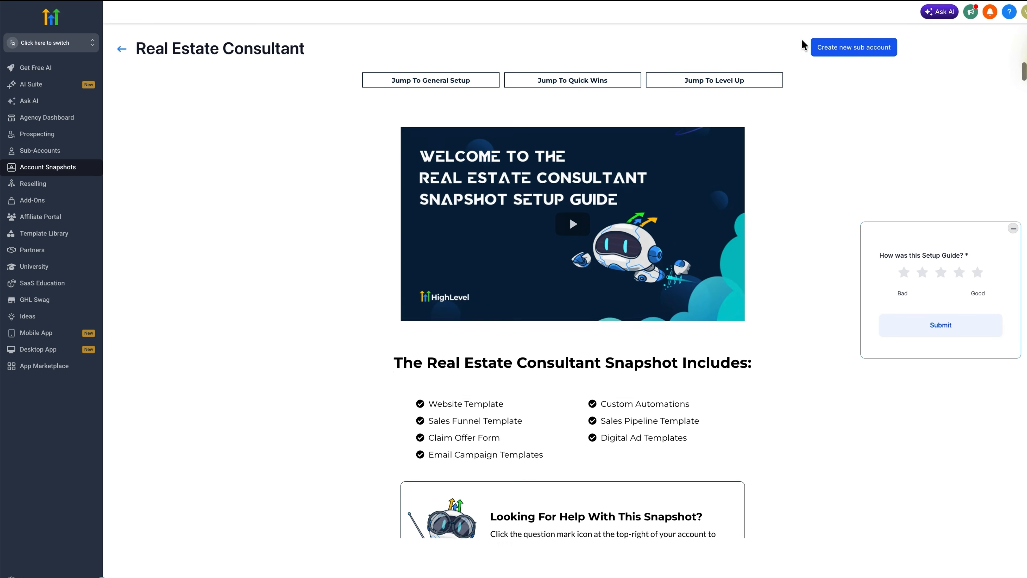
click(855, 49)
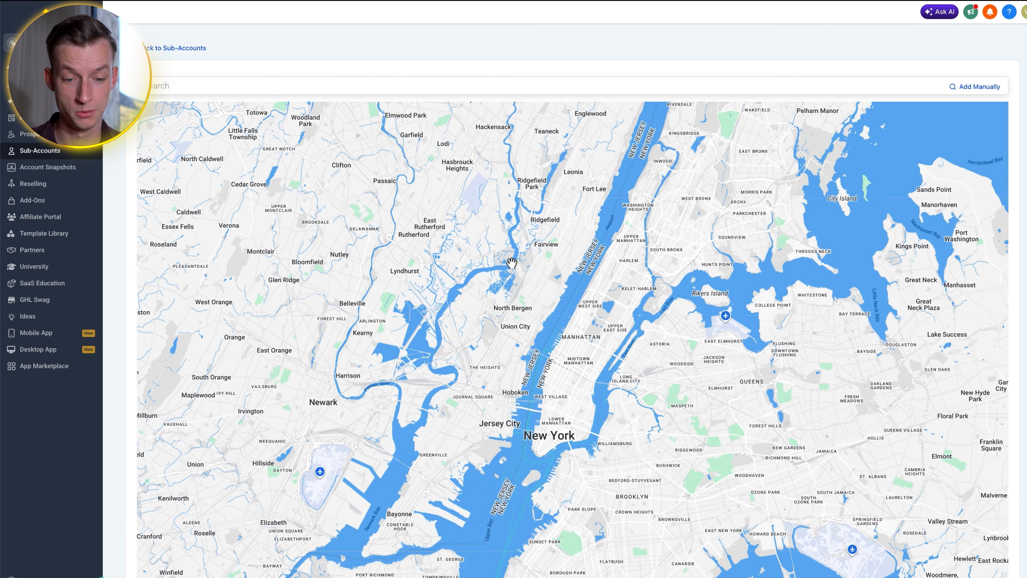
click(188, 48)
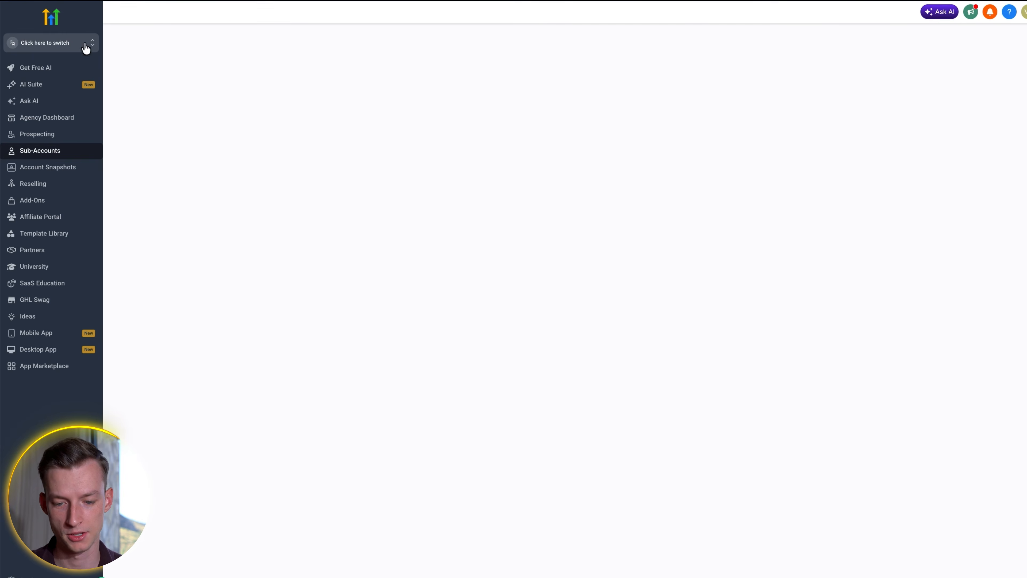
Start a new account snapshot named Test, using Limitless Ventures LLC as the source sub-account
click(75, 166)
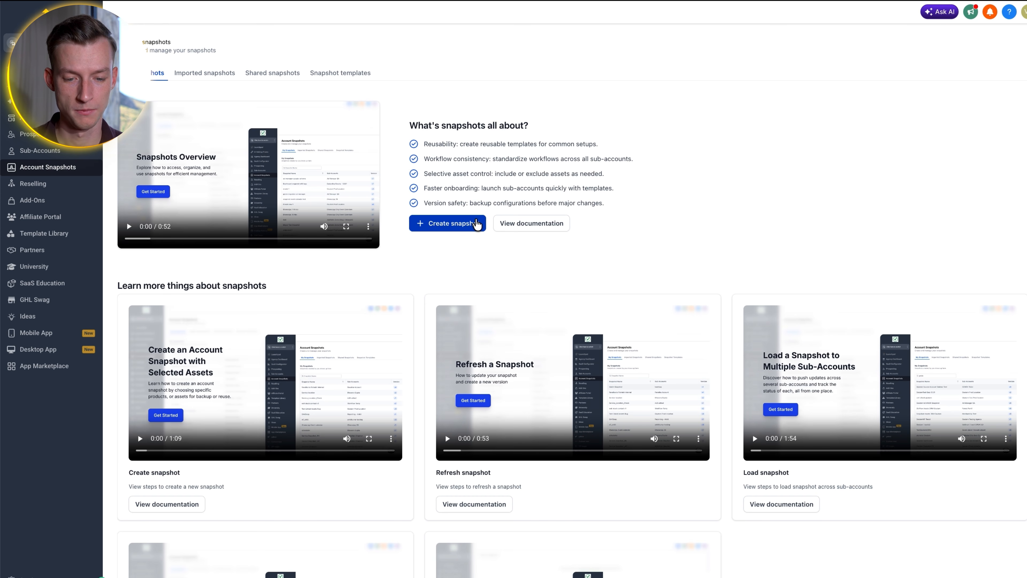
click(453, 229)
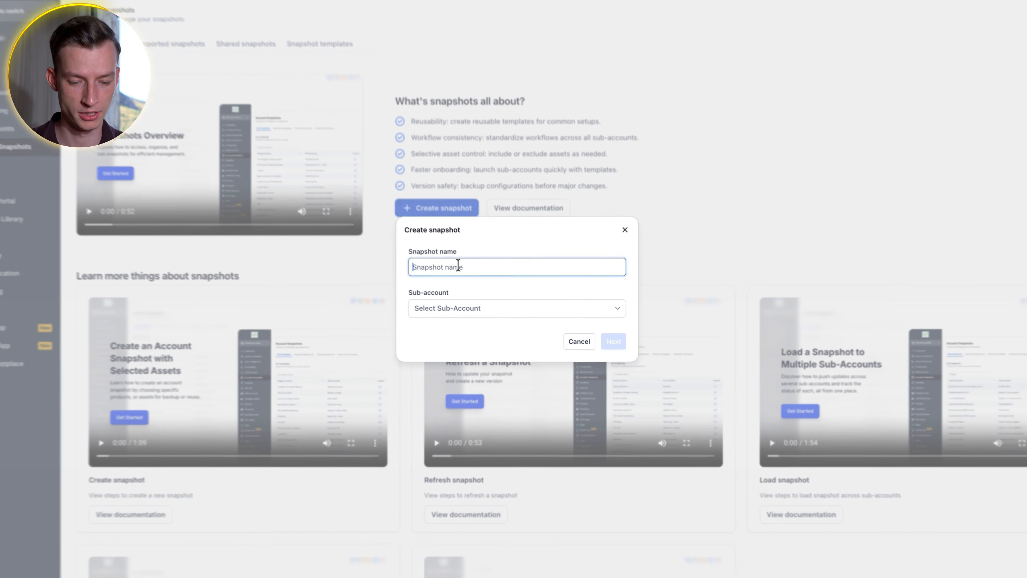
text(Test)
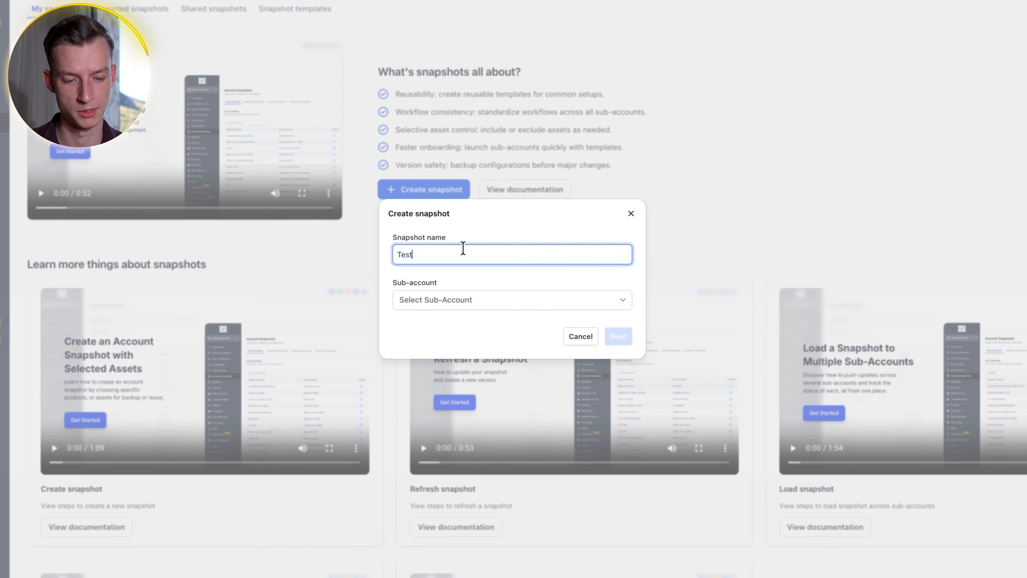
click(479, 300)
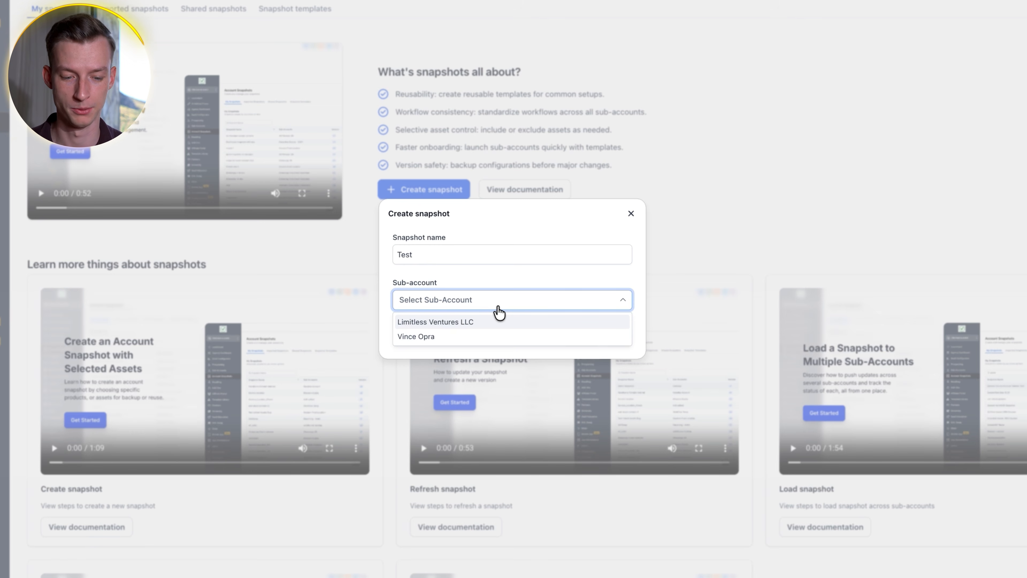
click(474, 323)
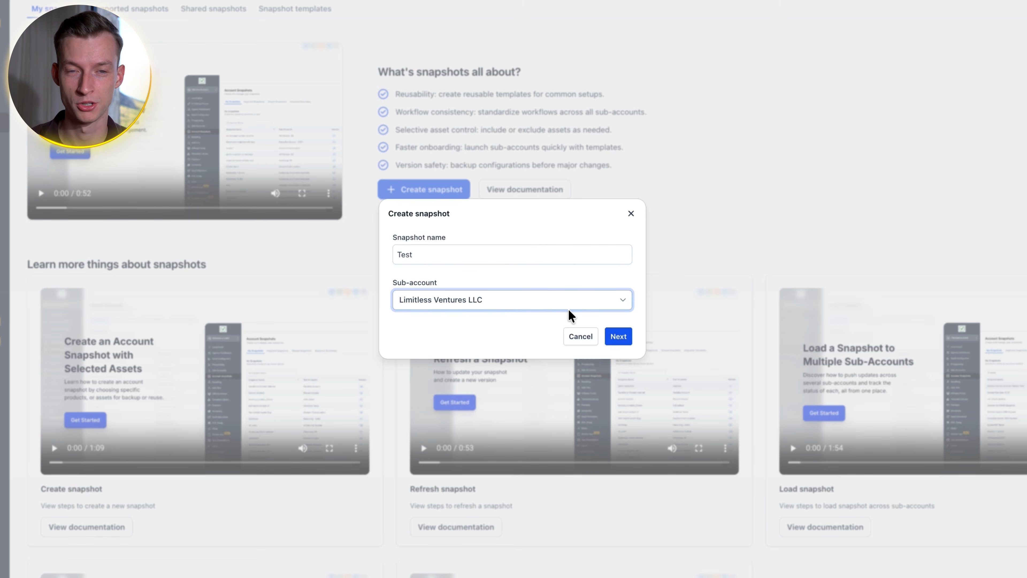
click(622, 347)
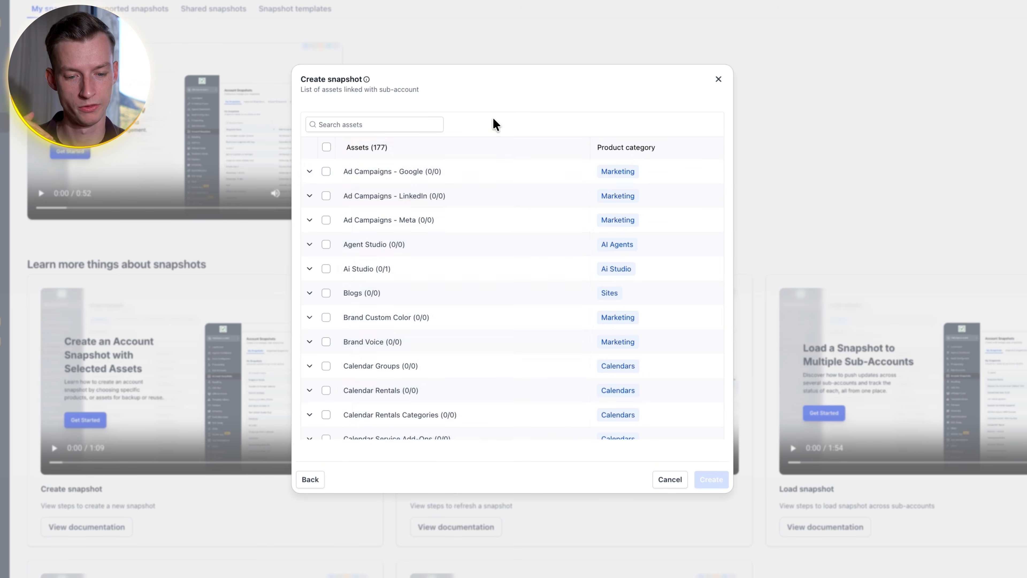
Examine the sub-account's available asset categories, trying the selection of all assets on and off
scroll(512, 308, down, 1)
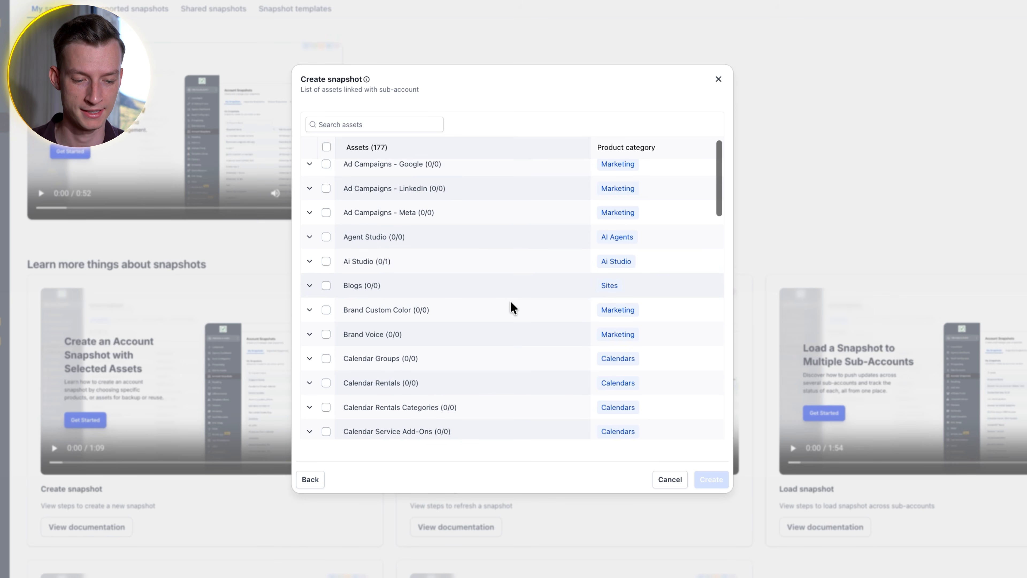
scroll(513, 308, down, 20)
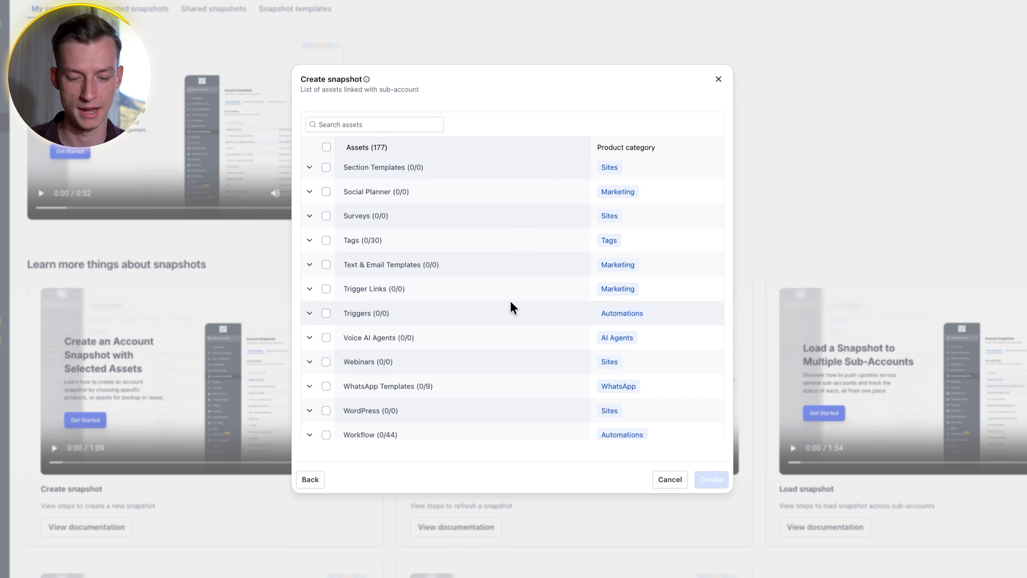
scroll(512, 308, up, 1)
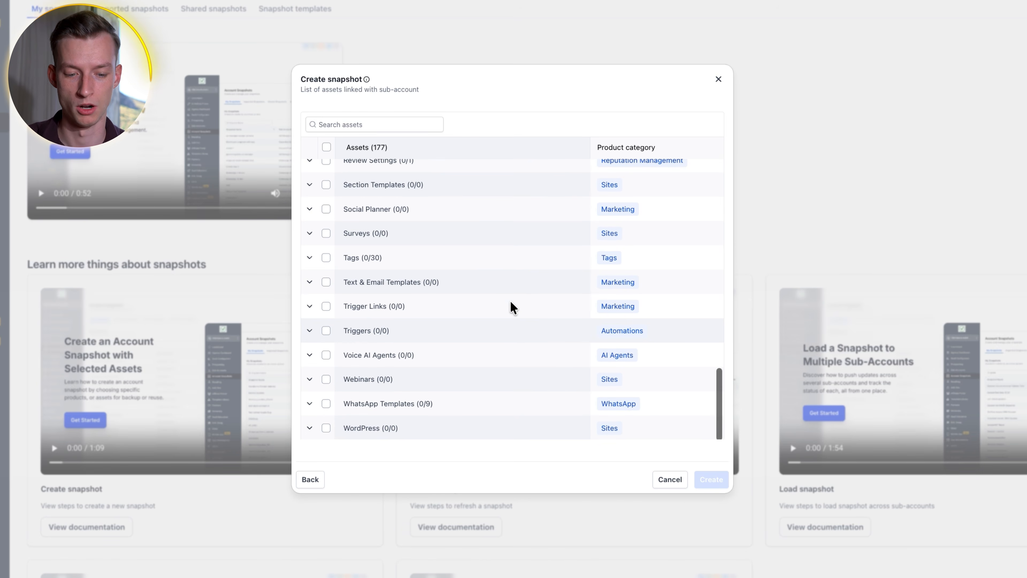
scroll(512, 308, up, 20)
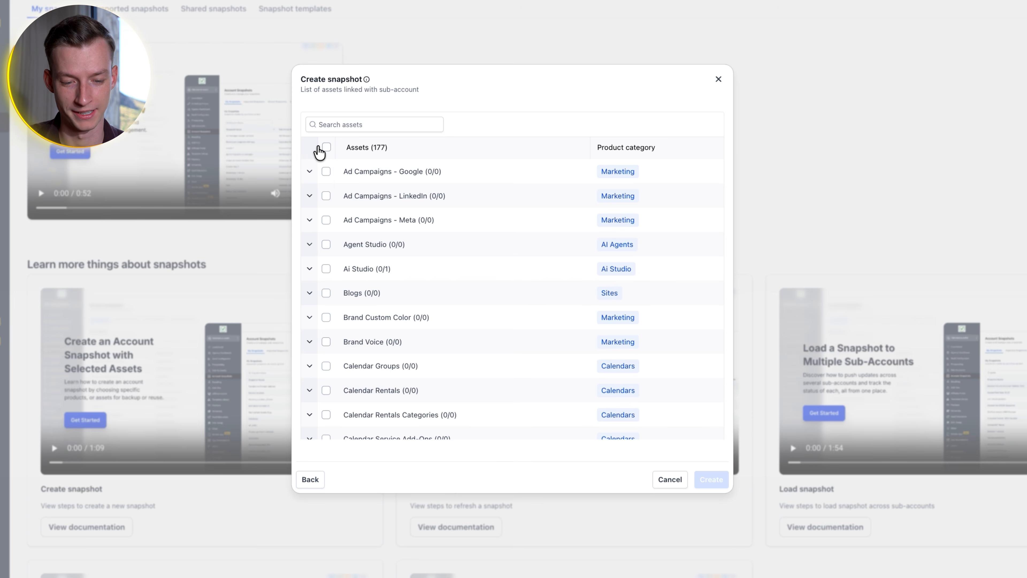
click(326, 148)
click(327, 149)
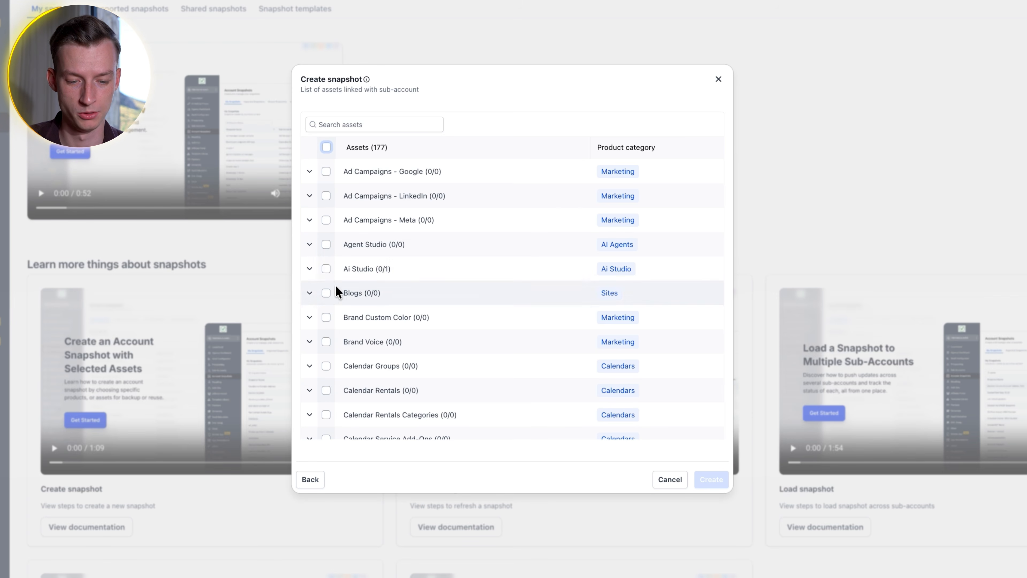
Include the Ai Studio, Contact Detail Views and Forms assets in the Test snapshot and create it
click(327, 270)
scroll(326, 283, down, 10)
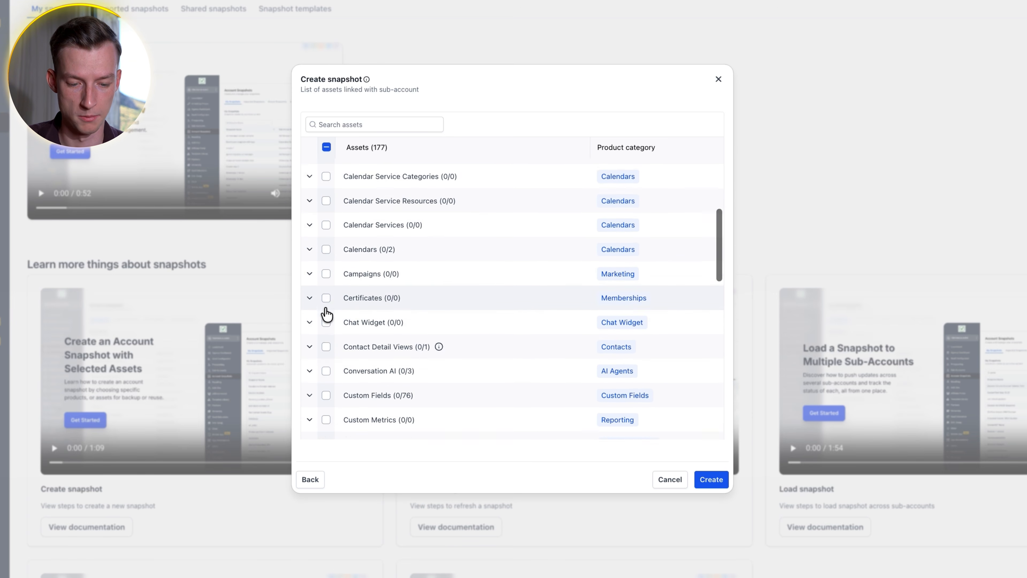
scroll(326, 242, down, 2)
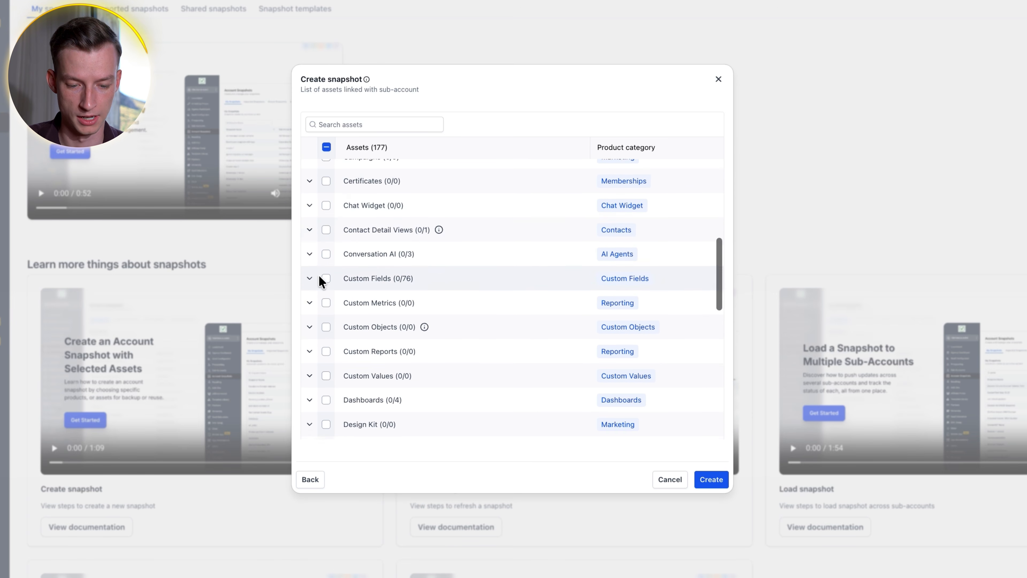
click(326, 230)
scroll(330, 319, down, 6)
click(326, 359)
scroll(327, 365, up, 5)
scroll(326, 366, up, 5)
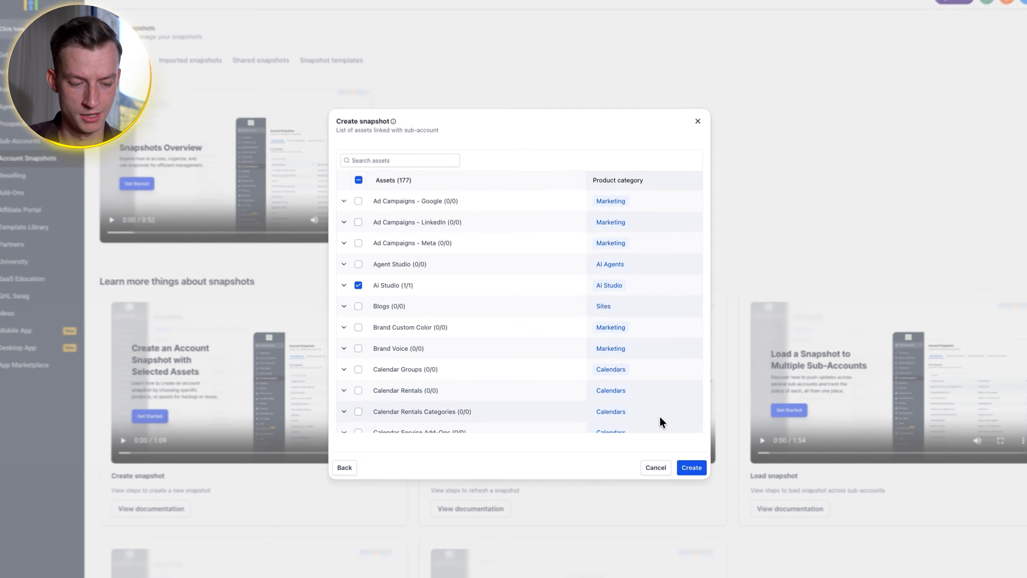
click(689, 469)
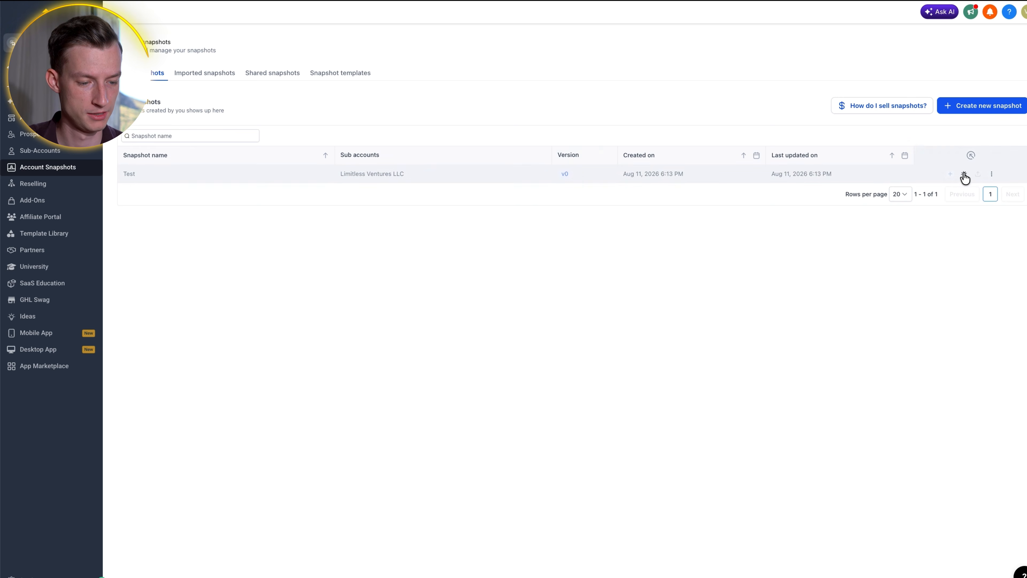
Inspect the Test snapshot's details, expanding its Ai Studio, Contact Detail Views and Forms assets, and close them
click(964, 175)
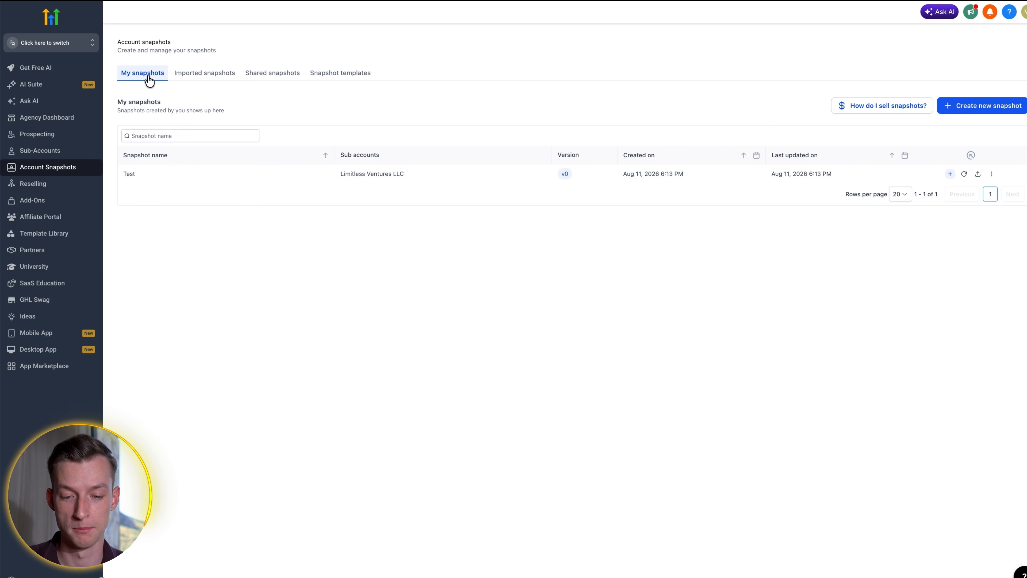
click(191, 174)
click(259, 188)
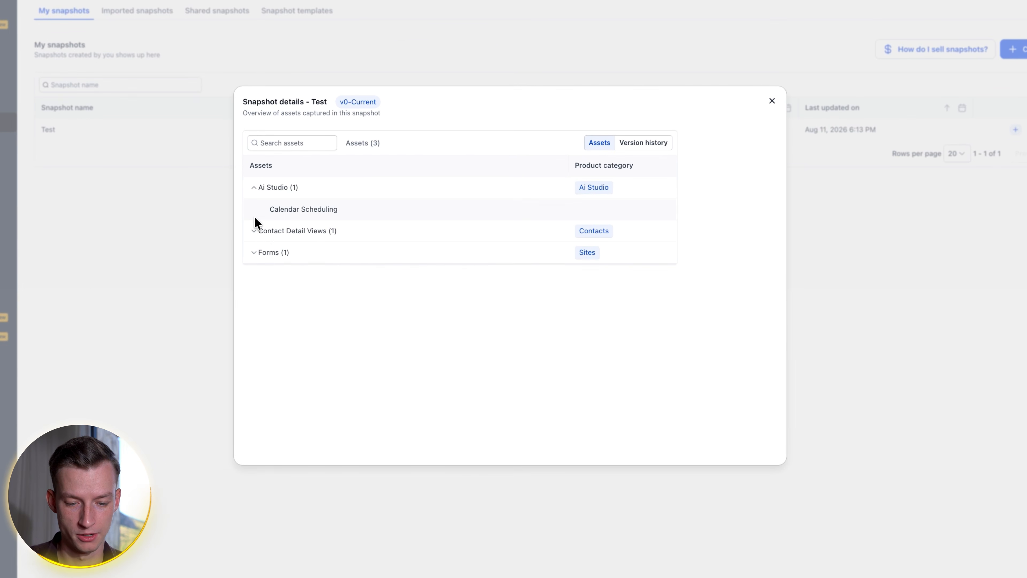
click(256, 231)
click(257, 275)
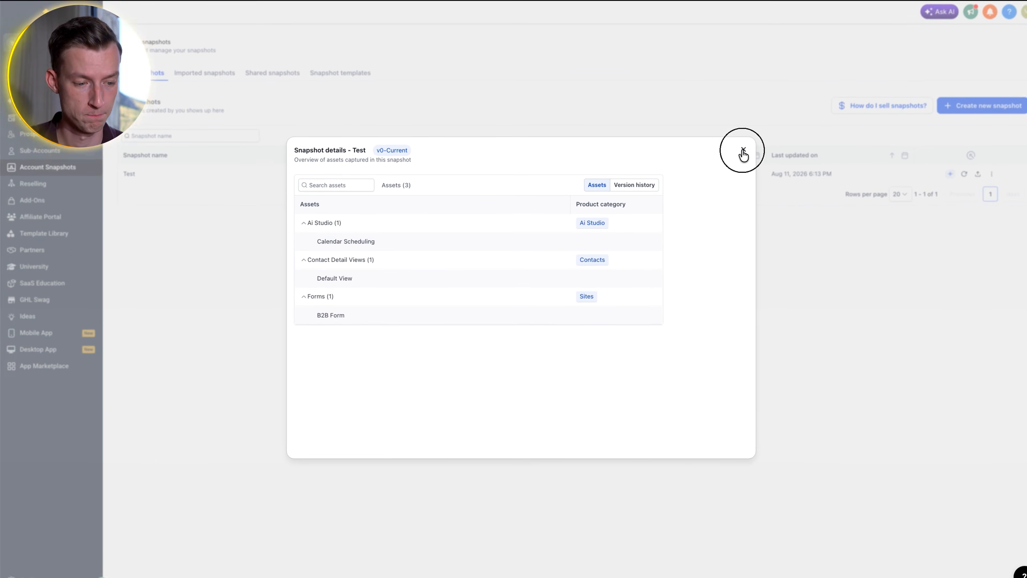
click(746, 145)
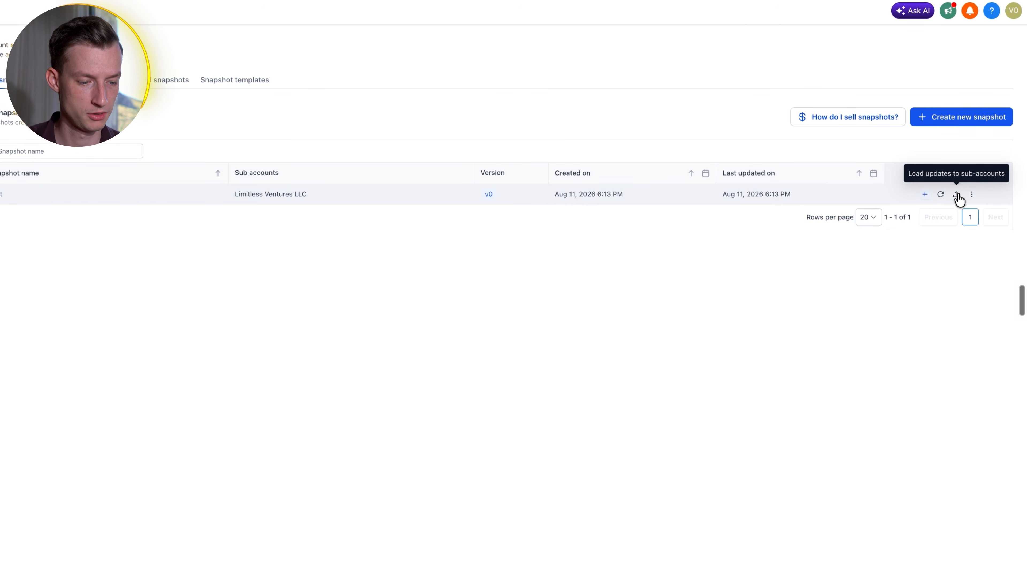
Open the Test snapshot's sharing options and review the one-time share link and email share link types
click(972, 195)
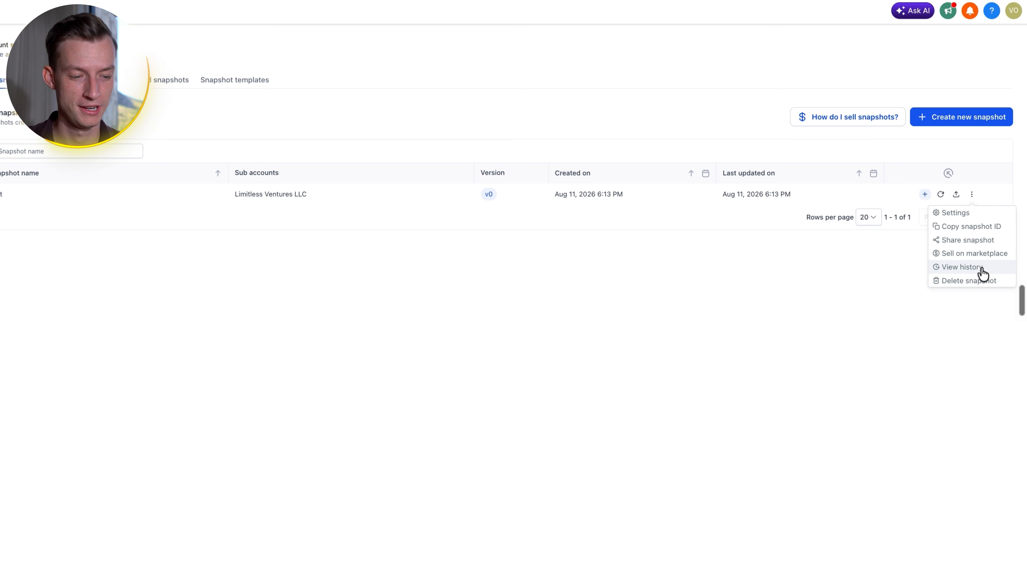
click(996, 240)
click(528, 310)
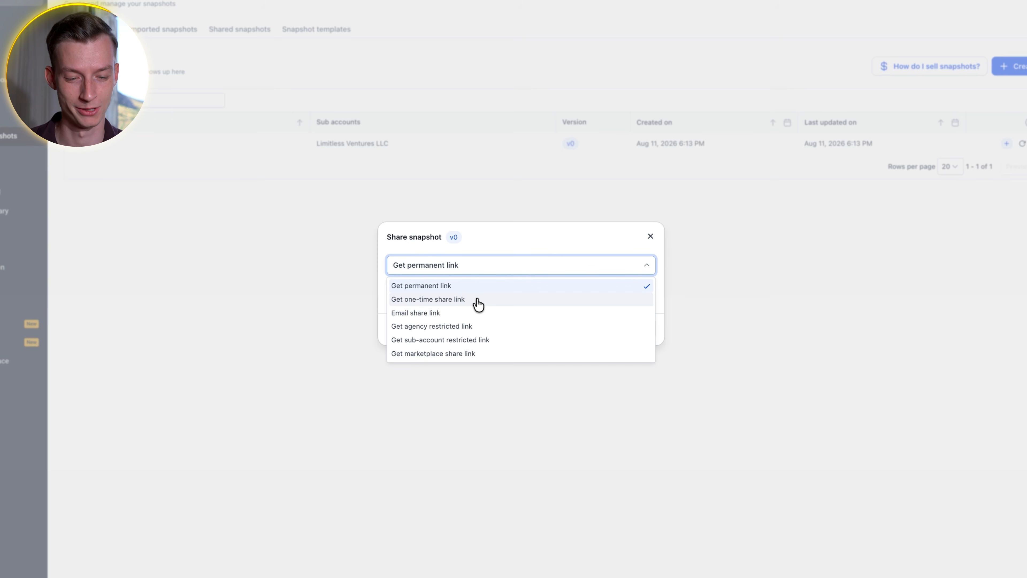
click(478, 301)
click(487, 264)
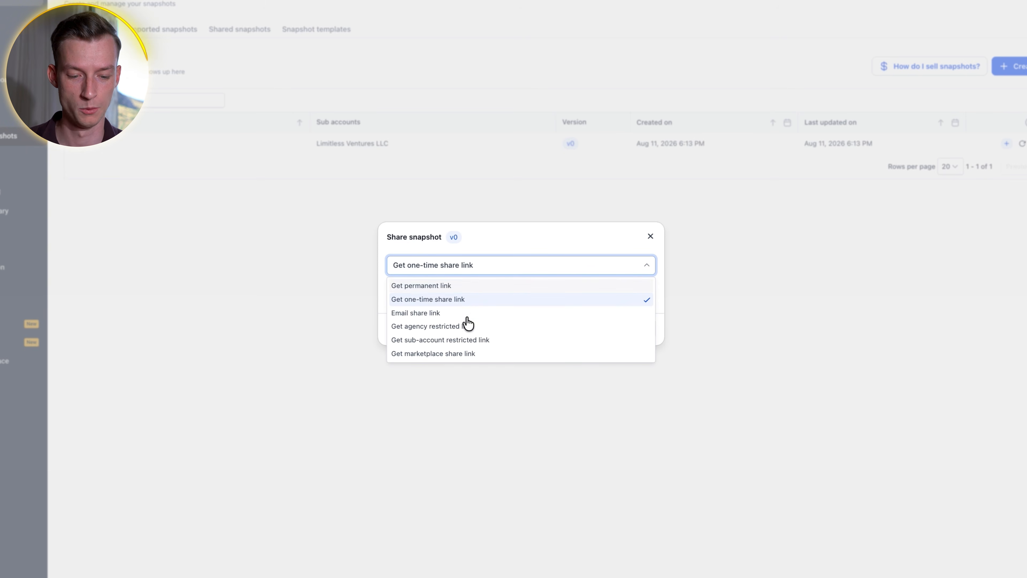
click(447, 317)
click(473, 275)
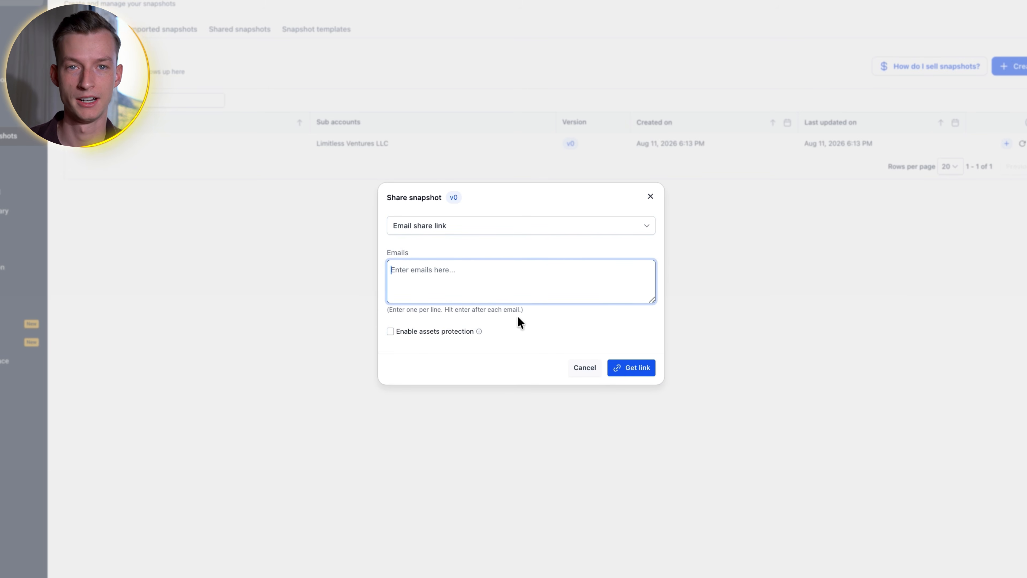
Switch the share type to an agency restricted link and examine its agency relationship numbers field
click(509, 230)
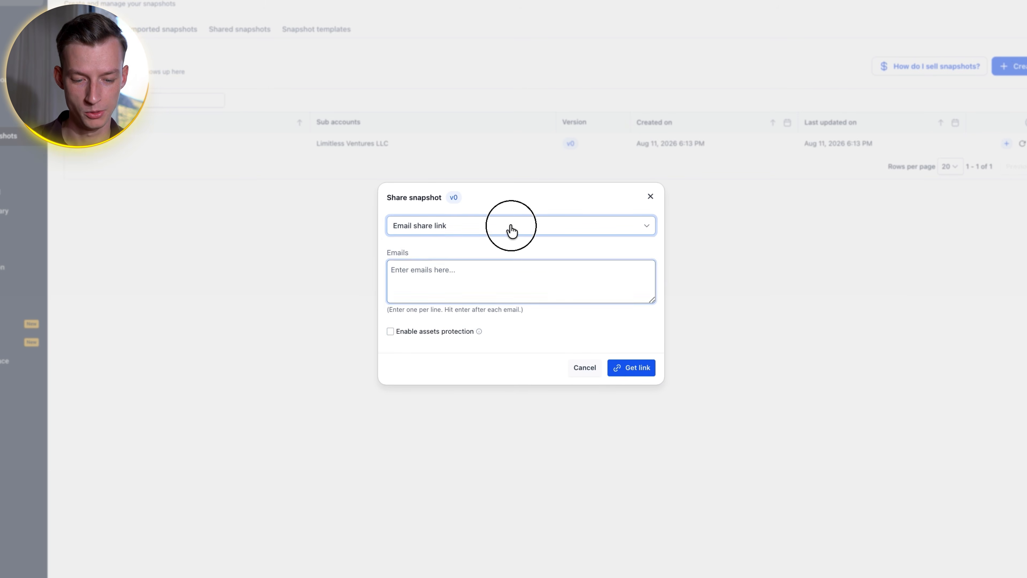
click(507, 288)
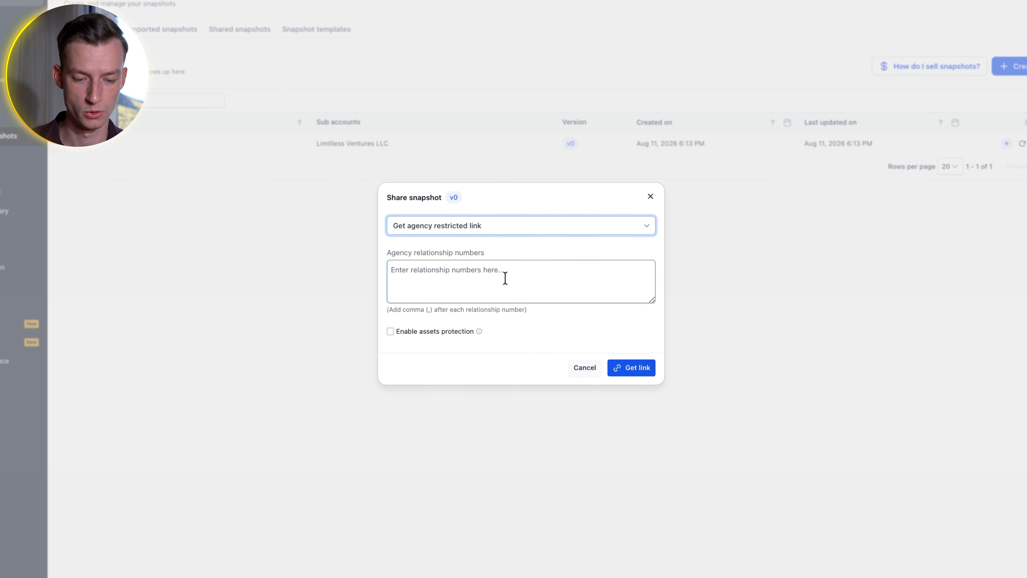
click(530, 276)
drag(494, 255, 388, 252)
click(388, 252)
Generate a permanent share link for the Test snapshot without assets protection, and close the sharing dialog
click(481, 229)
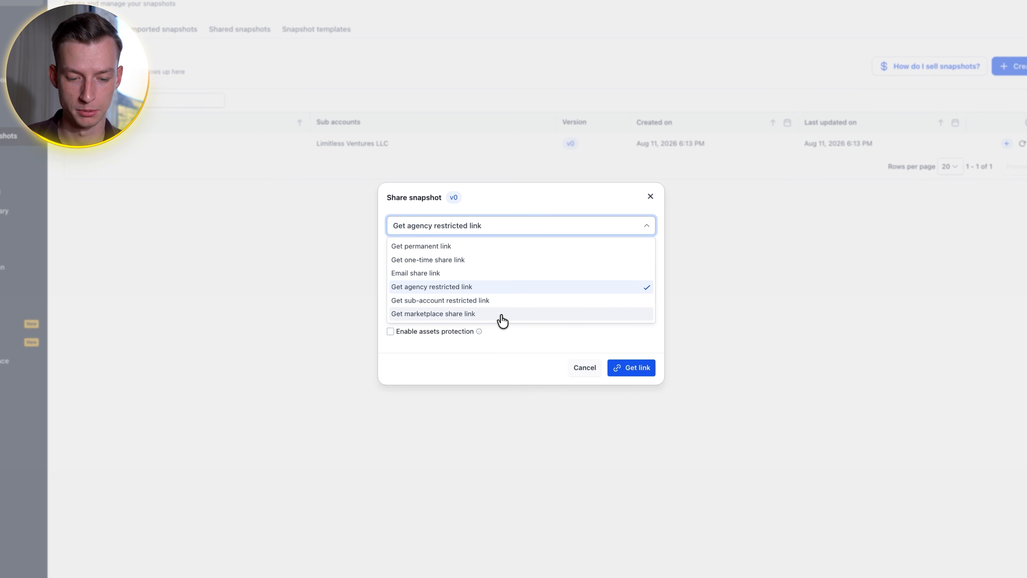
click(484, 247)
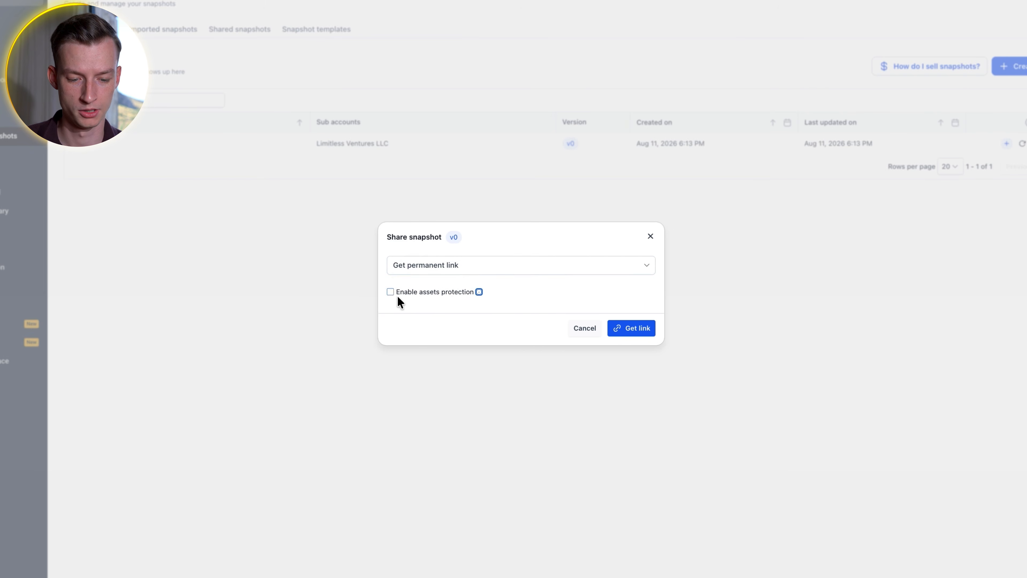
click(635, 331)
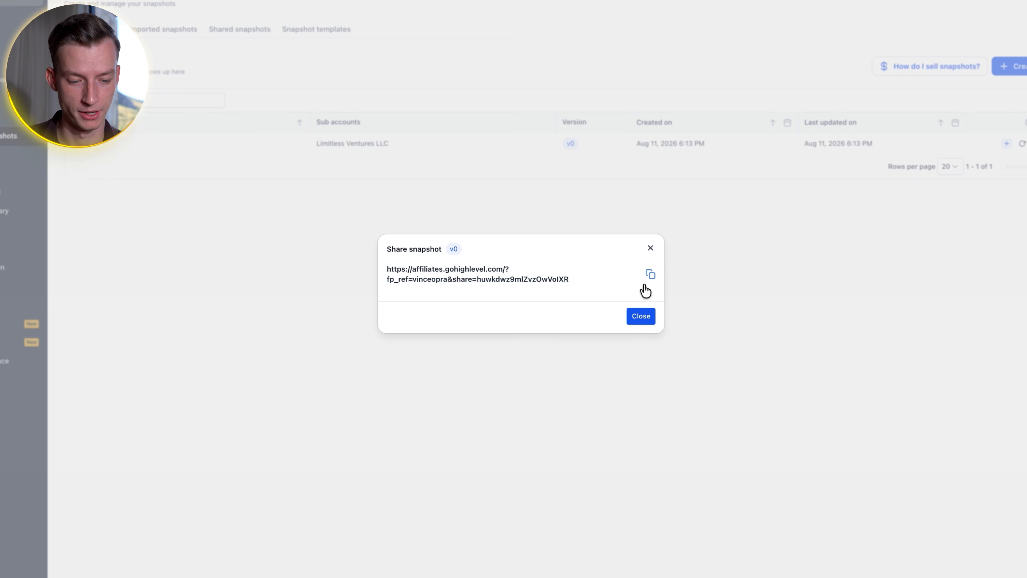
click(646, 323)
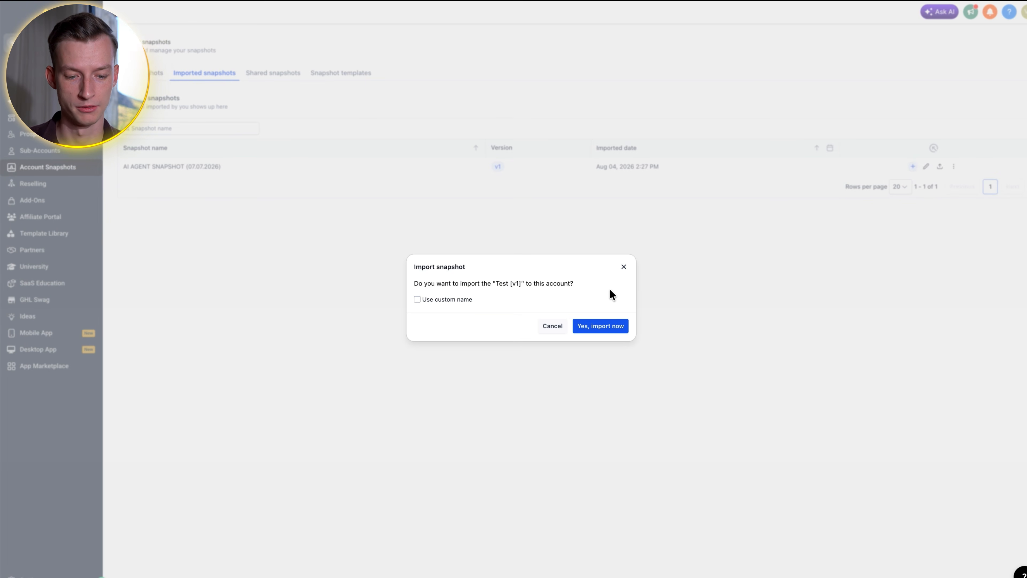
Review the import prompt for the Test snapshot, and switch to the Limitless Ventures LLC sub-account
drag(473, 275, 580, 268)
click(588, 269)
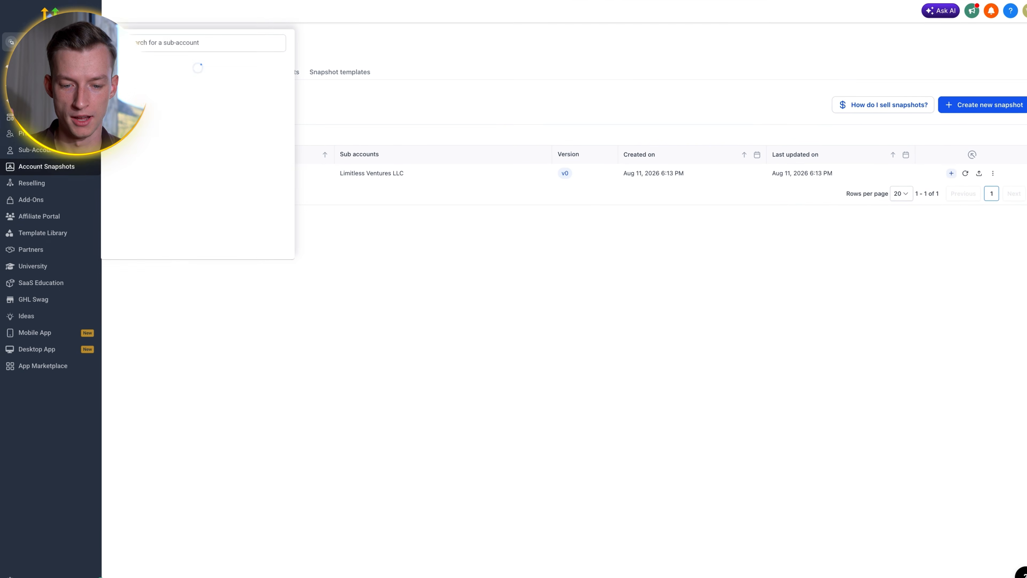
click(180, 90)
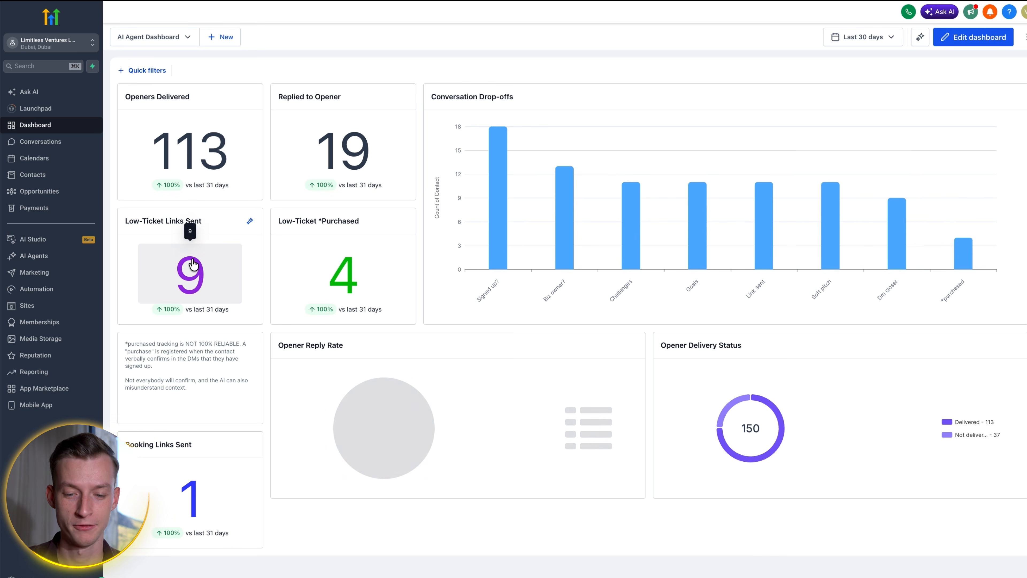
Look through the sub-account's Conversations and Opportunities areas, and open the AI Agent Workflows folder among its automation workflows
click(53, 146)
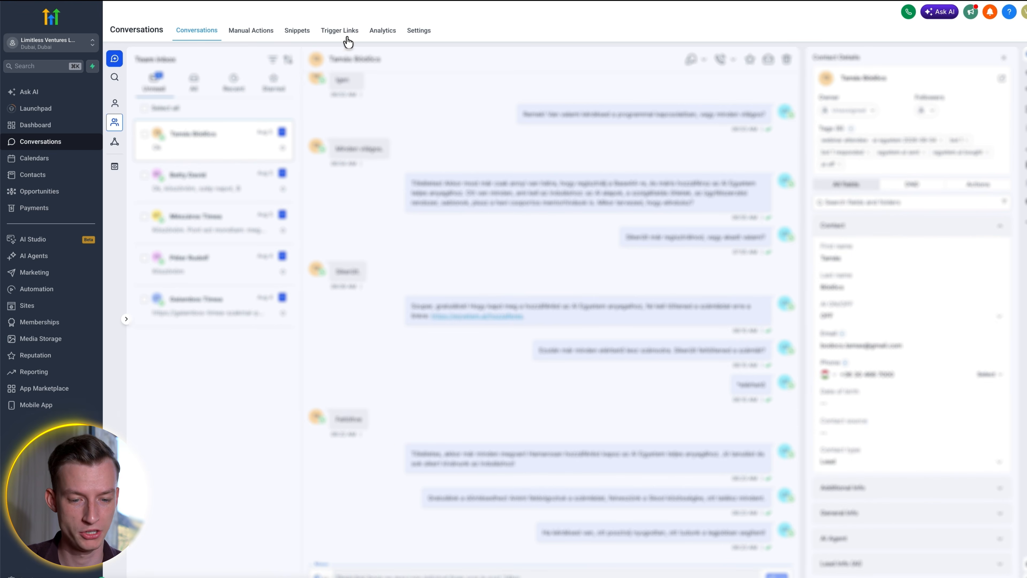
click(70, 195)
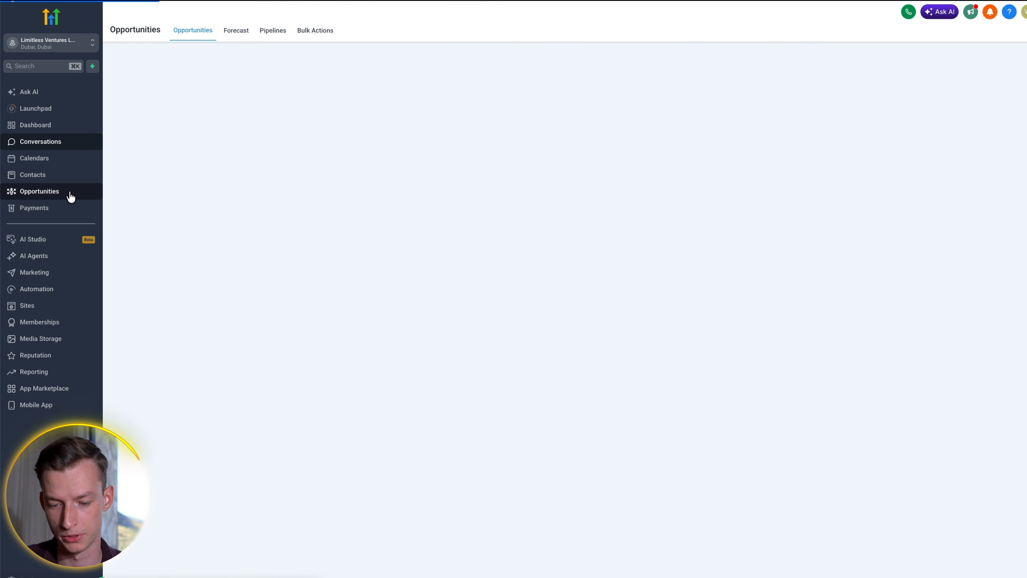
click(58, 294)
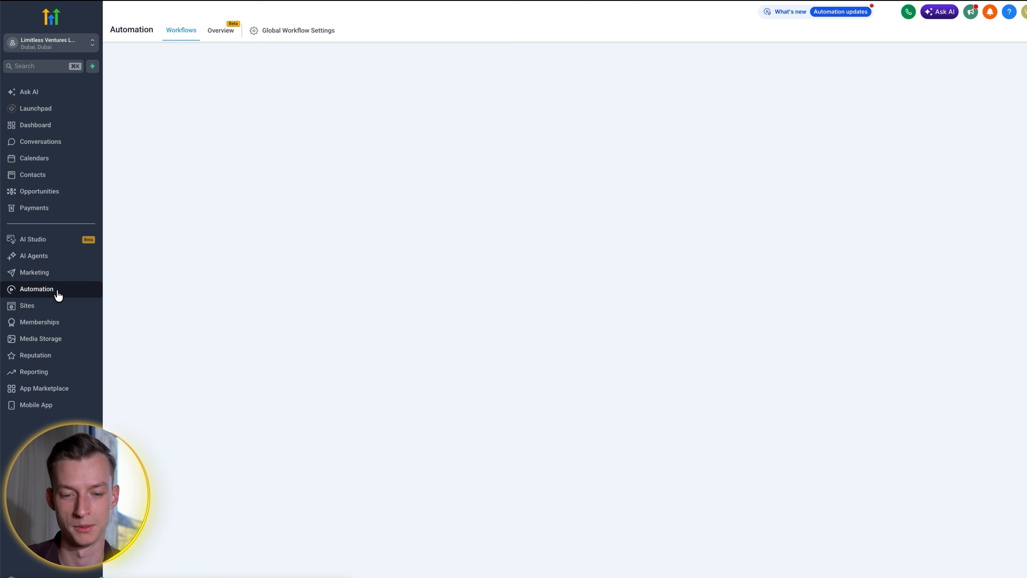
click(323, 178)
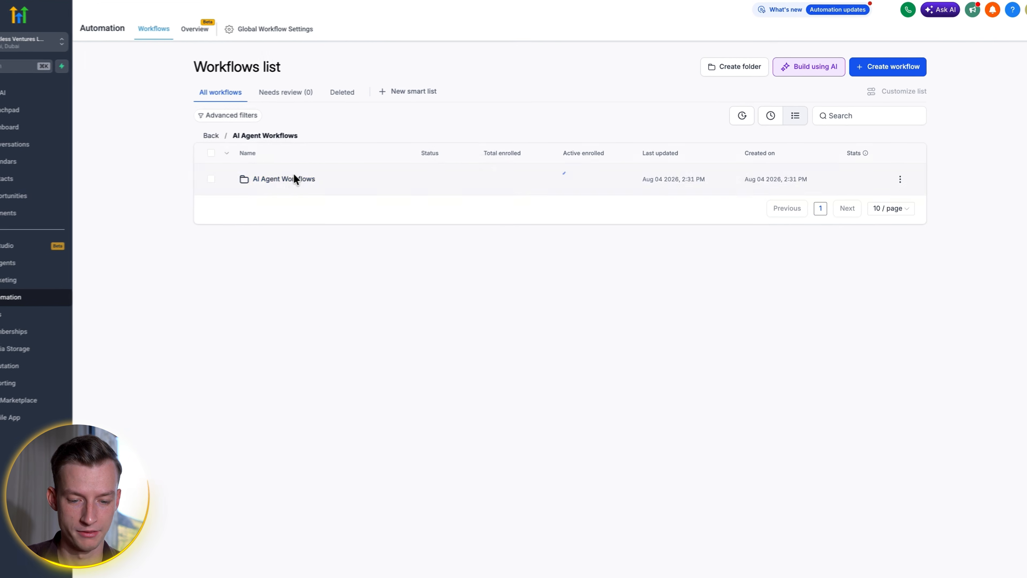